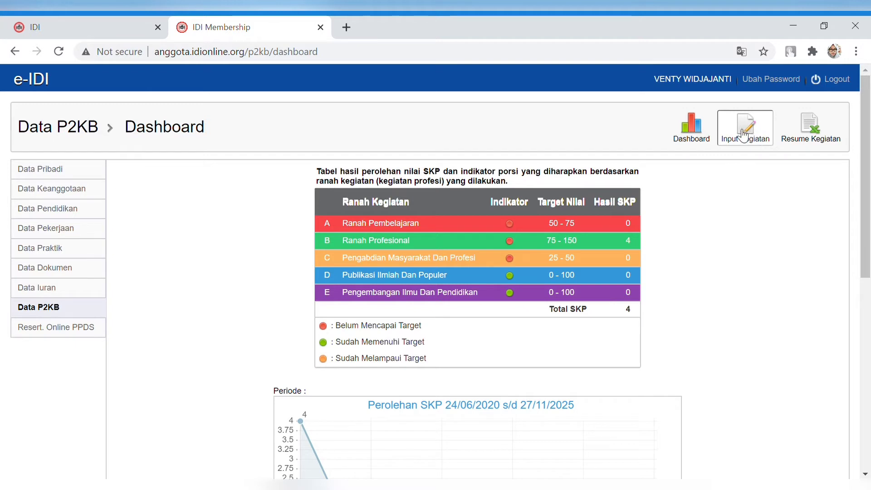
Open the P2KB activity list and start an entry for the Pelatihan/Workshop/Kursus Hand On activity
{"action": "left_click", "coordinate": [747, 144]}
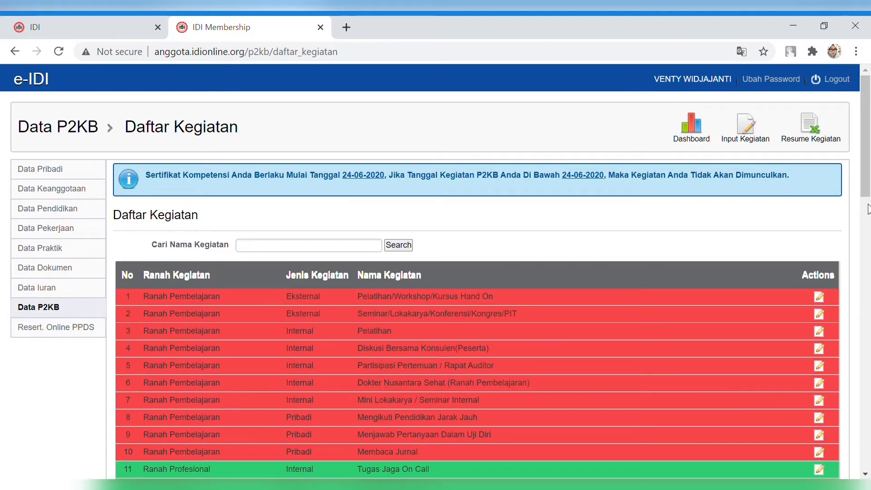
{"action": "left_click_drag", "start_coordinate": [866, 169], "coordinate": [862, 244]}
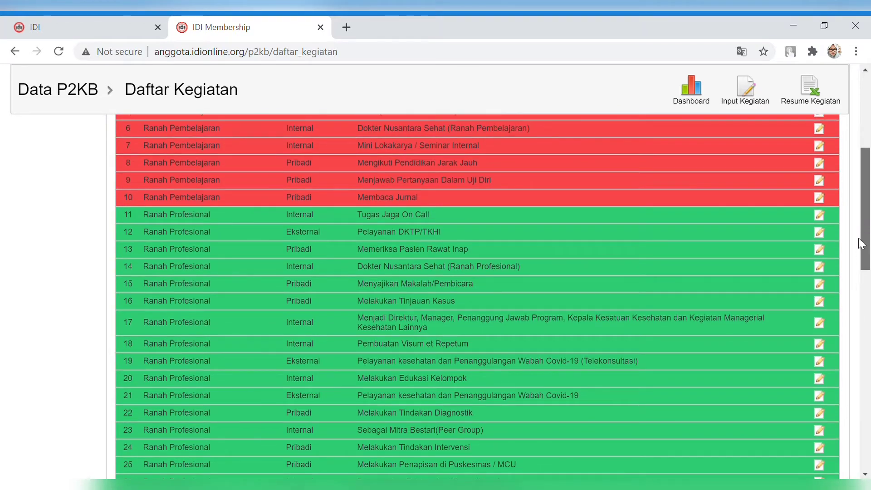
{"action": "scroll", "coordinate": [861, 243], "scroll_direction": "up", "scroll_amount": 4}
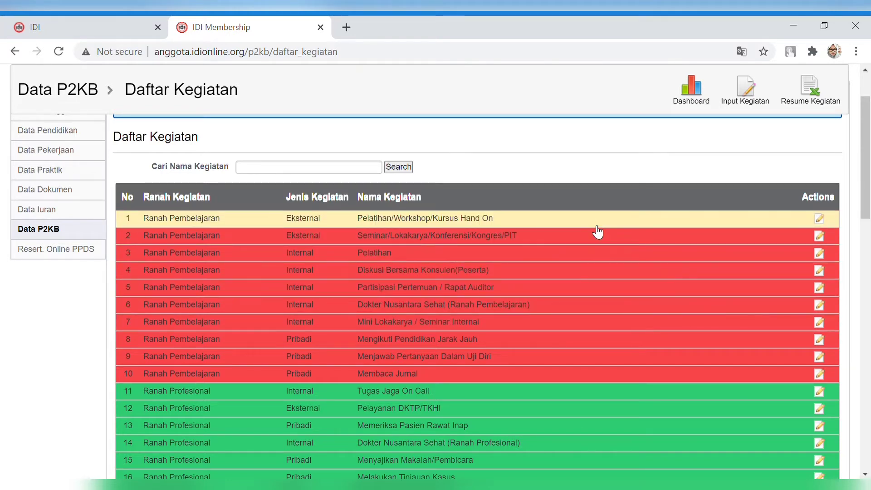
{"action": "left_click", "coordinate": [821, 220]}
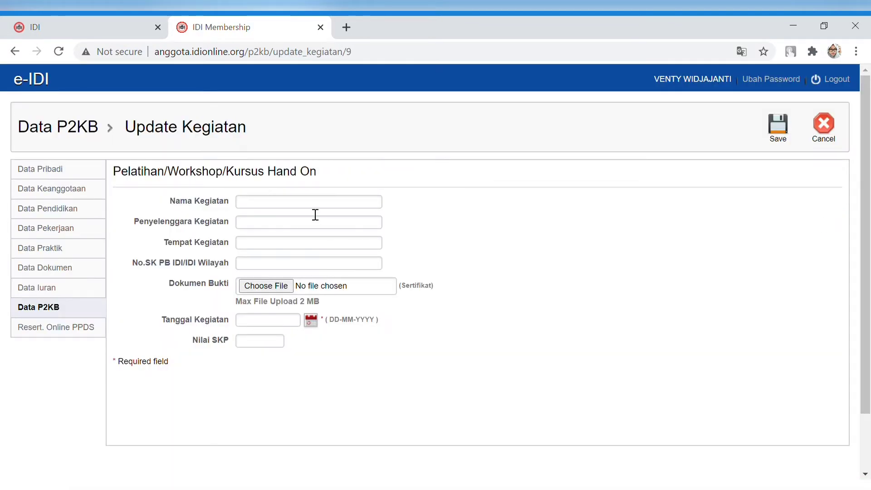
Enter "symposium of common ophthalmologic" as the activity name (Nama Kegiatan)
{"action": "left_click", "coordinate": [316, 208]}
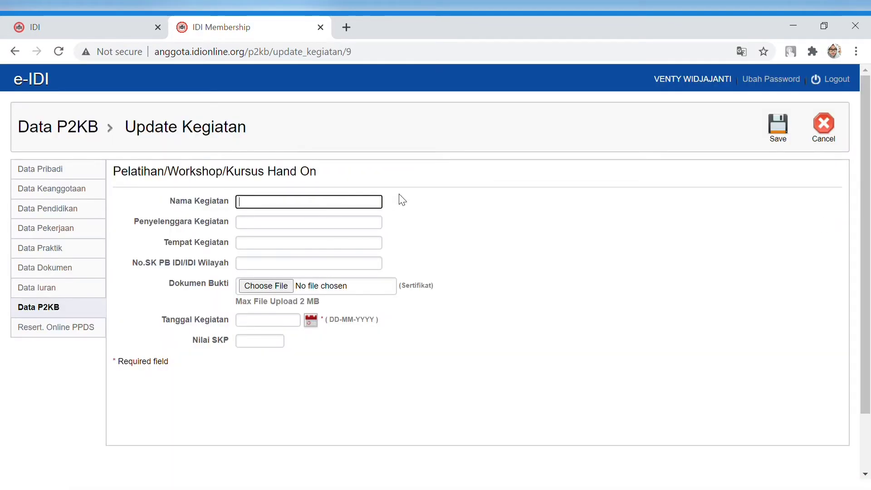
{"action": "type", "text": "BAKTI SOSIAL"}
{"action": "type", "text": "symposium of common ophthalmologic"}
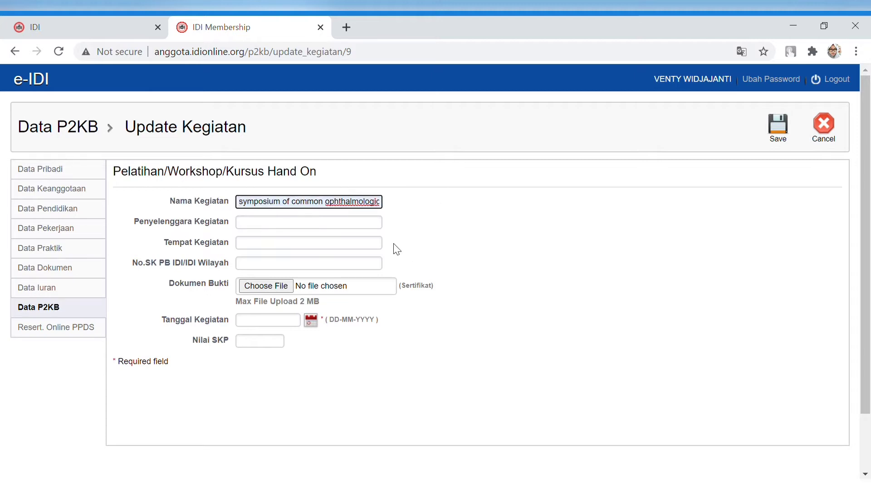
Enter FK UMI as the activity organizer and "gedung imeri fk ui" as the activity venue
{"action": "left_click", "coordinate": [292, 226]}
{"action": "type", "text": "FK UMI"}
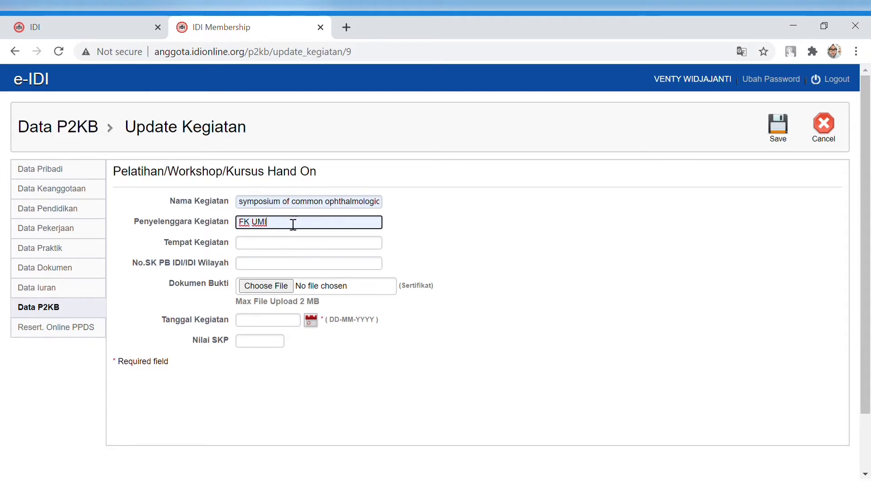
{"action": "key", "text": "BackSpace"}
{"action": "key", "text": "BackSpace"}
{"action": "key", "text": "BackSpace"}
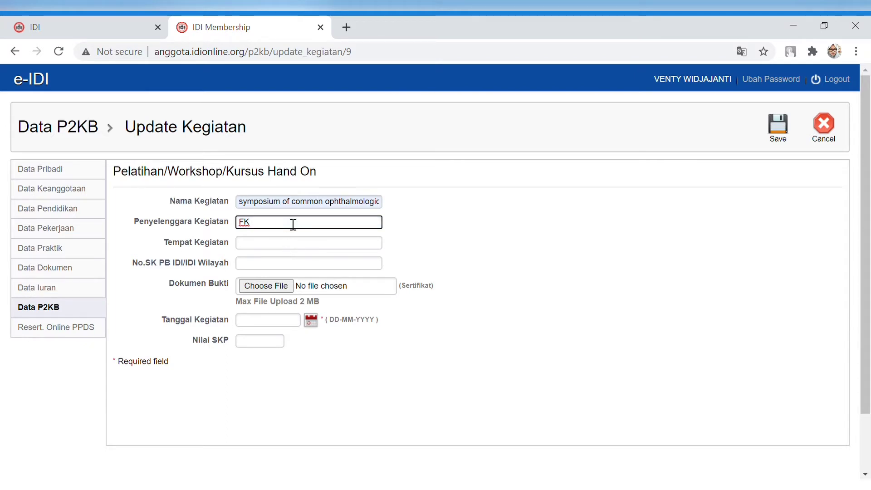
{"action": "left_click", "coordinate": [284, 257]}
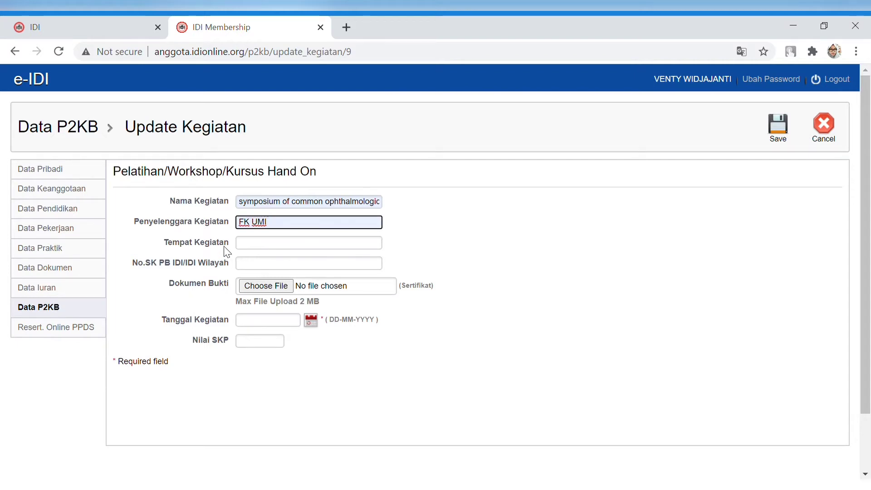
{"action": "left_click", "coordinate": [263, 246]}
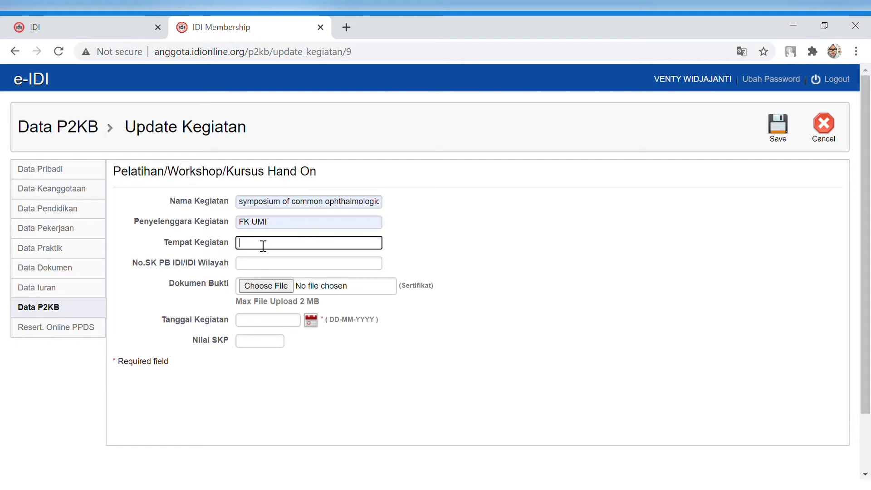
{"action": "left_click", "coordinate": [279, 343]}
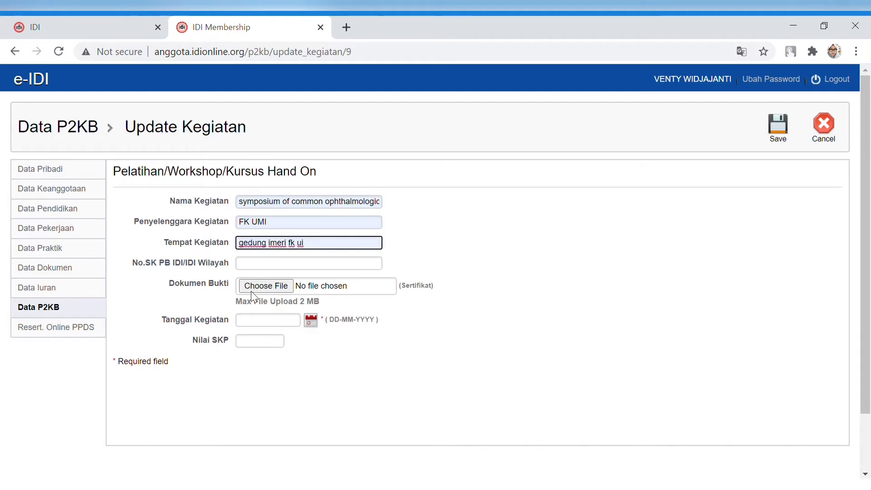
Set the No.SK PB IDI/IDI Wilayah to 756/IDI.Wil.Btn/BP@KB/A-II/01/2019, and open the certificate file selection and leave it without choosing a file
{"action": "left_click", "coordinate": [254, 267]}
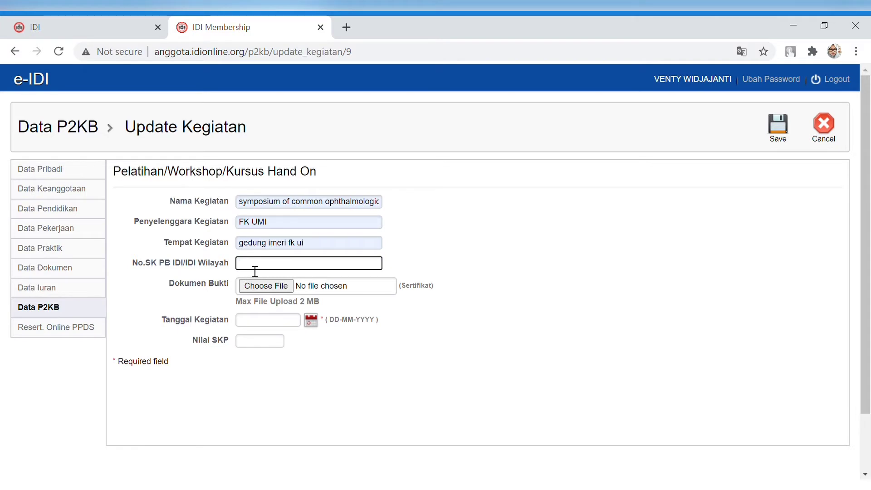
{"action": "left_click", "coordinate": [263, 284]}
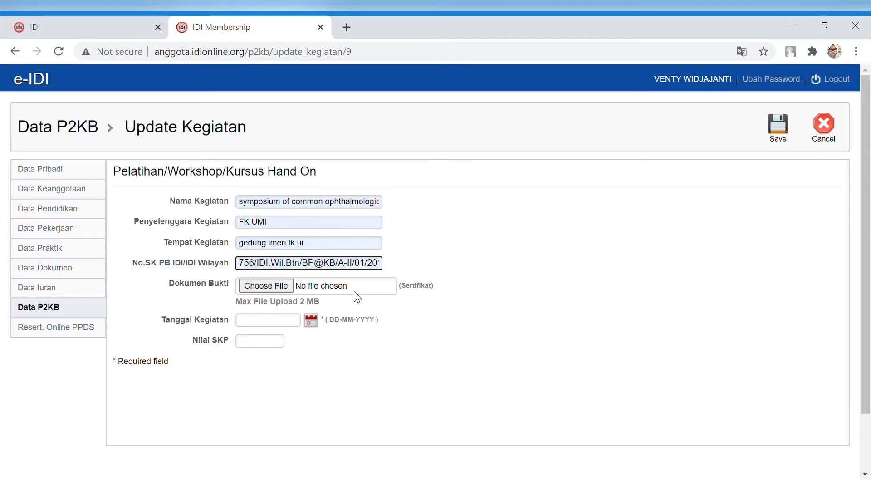
{"action": "left_click", "coordinate": [284, 288]}
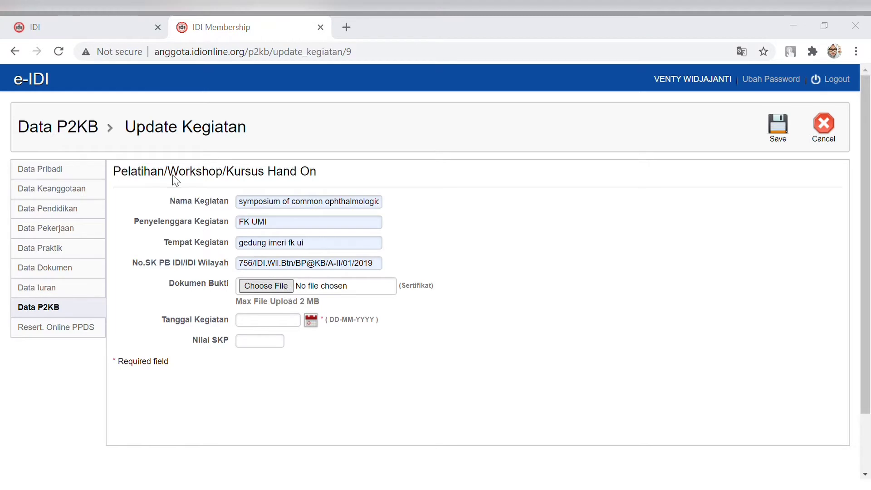
{"action": "left_click", "coordinate": [413, 31]}
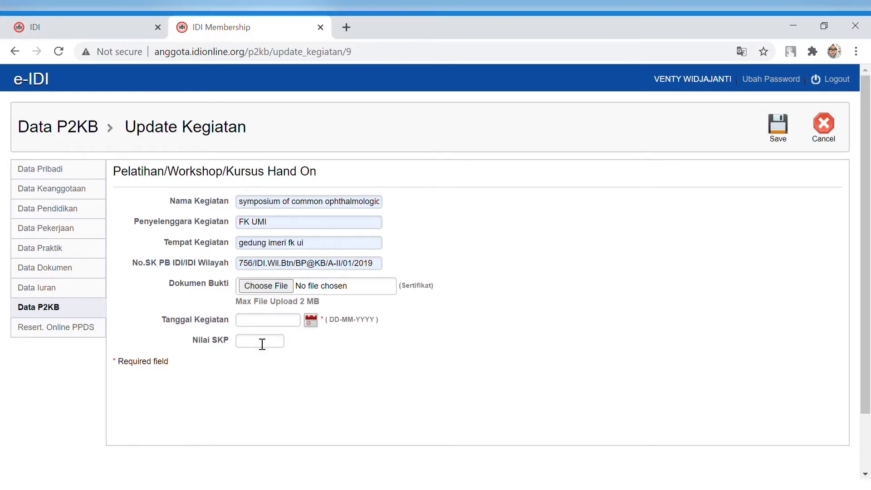
Set the activity date to 01-09-2020 and the Nilai SKP to 6
{"action": "left_click", "coordinate": [311, 321]}
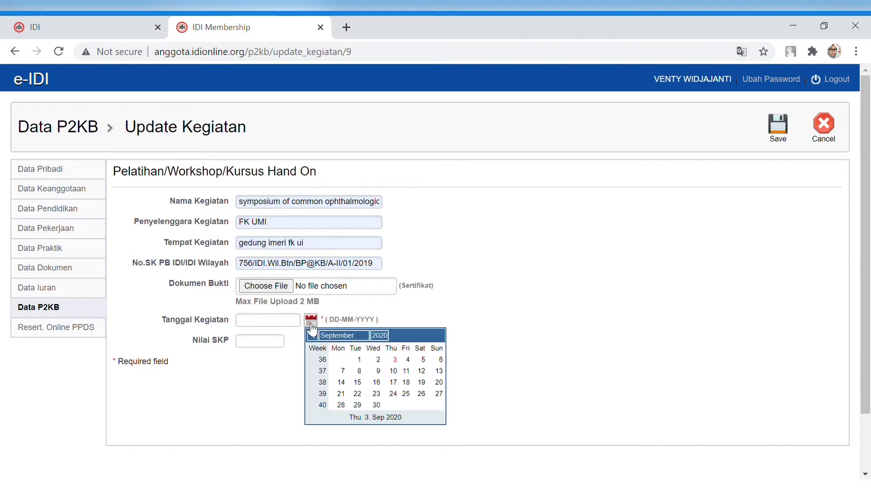
{"action": "left_click", "coordinate": [360, 361]}
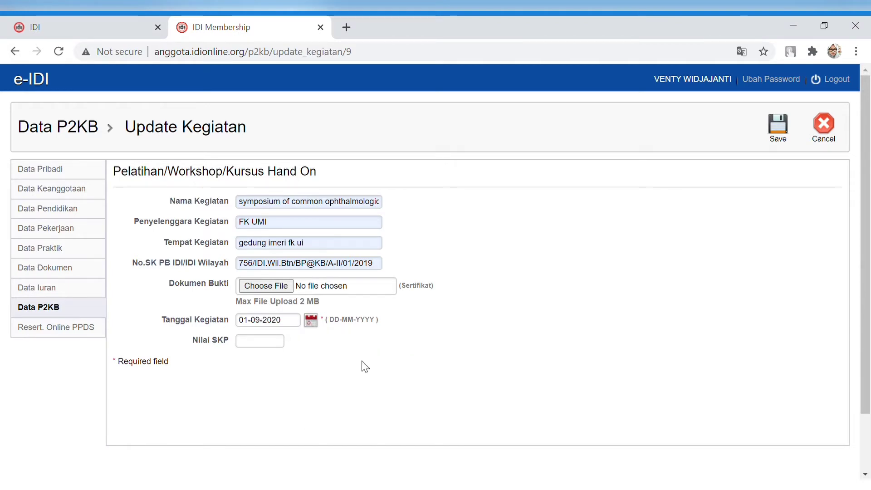
{"action": "left_click", "coordinate": [276, 345]}
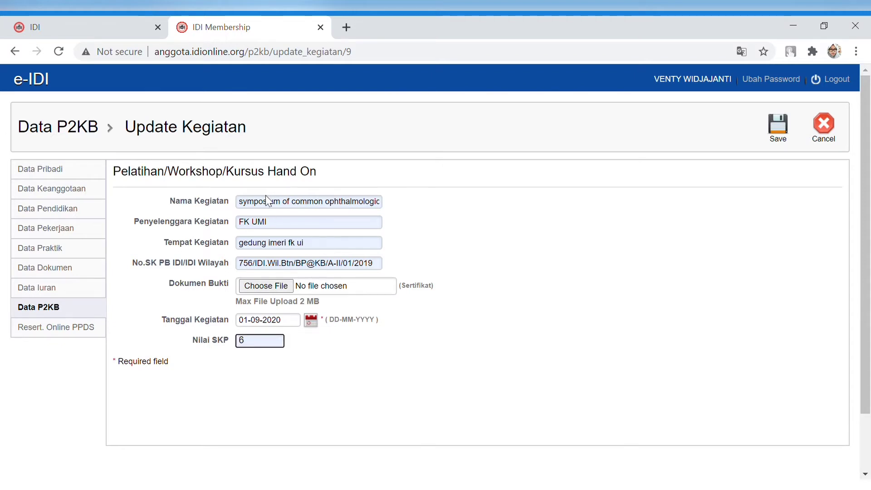
{"action": "type", "text": "13"}
{"action": "key", "text": "BackSpace"}
{"action": "key", "text": "BackSpace"}
{"action": "type", "text": "3"}
Leave the workshop form without saving and start an entry for the Memeriksa Pasien Rawat Inap activity
{"action": "left_click_drag", "start_coordinate": [869, 218], "coordinate": [869, 170]}
{"action": "left_click", "coordinate": [12, 54]}
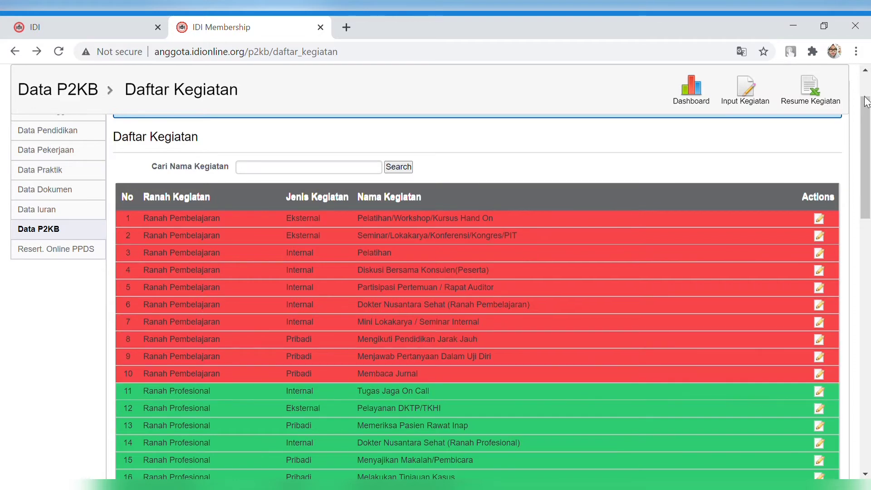
{"action": "left_click_drag", "start_coordinate": [866, 102], "coordinate": [866, 171]}
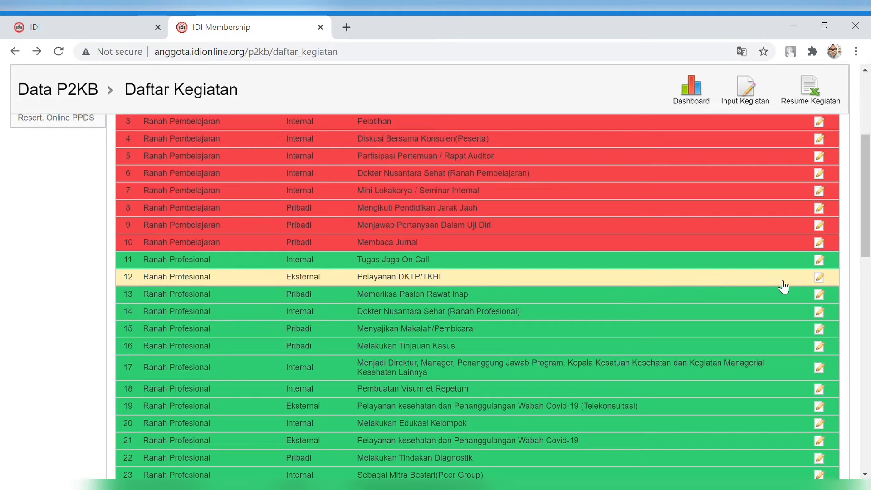
{"action": "left_click", "coordinate": [825, 297]}
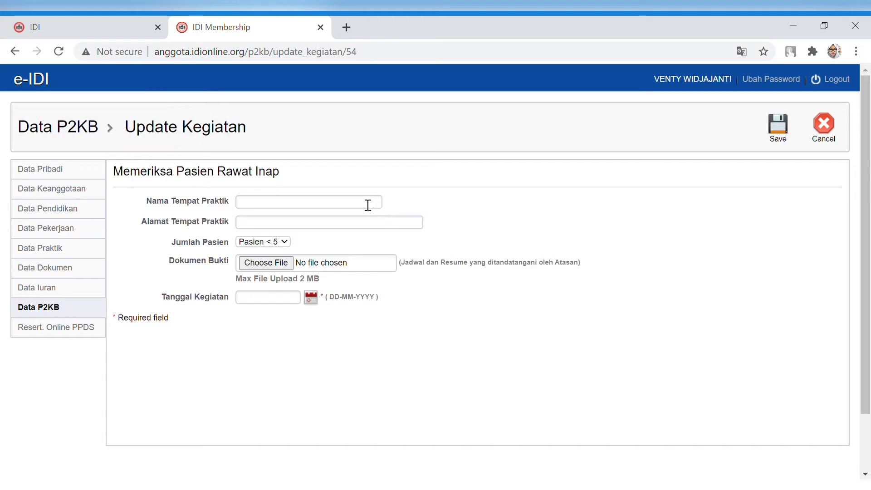
Enter RS INSAN PERMATA as the practice name and fill in the practice address
{"action": "left_click", "coordinate": [355, 202]}
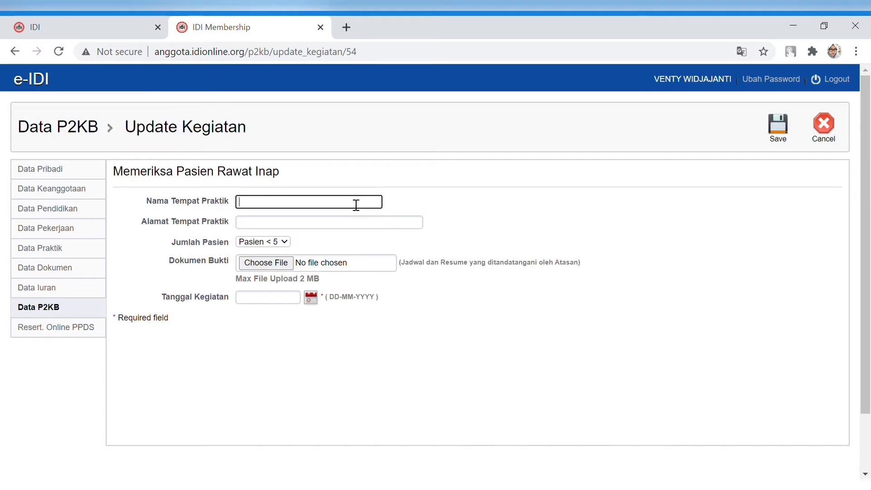
{"action": "left_click", "coordinate": [348, 224]}
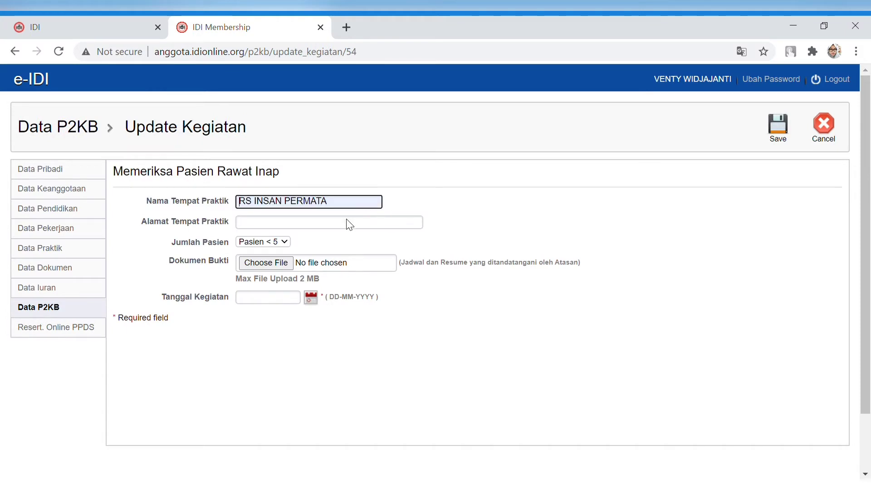
{"action": "left_click", "coordinate": [285, 226]}
{"action": "key", "text": "ctrl+v"}
{"action": "left_click", "coordinate": [281, 242]}
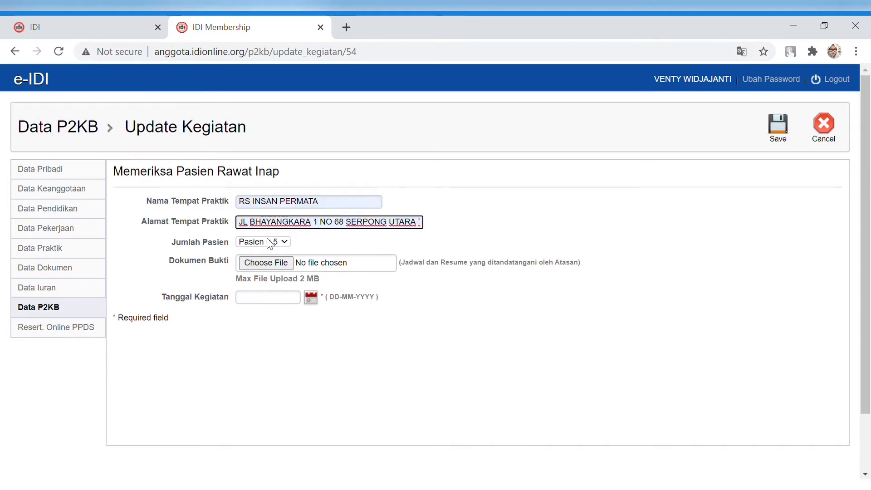
Set Jumlah Pasien to Pasien > 5, and open the supporting document selection and leave it without choosing a file
{"action": "left_click", "coordinate": [267, 238]}
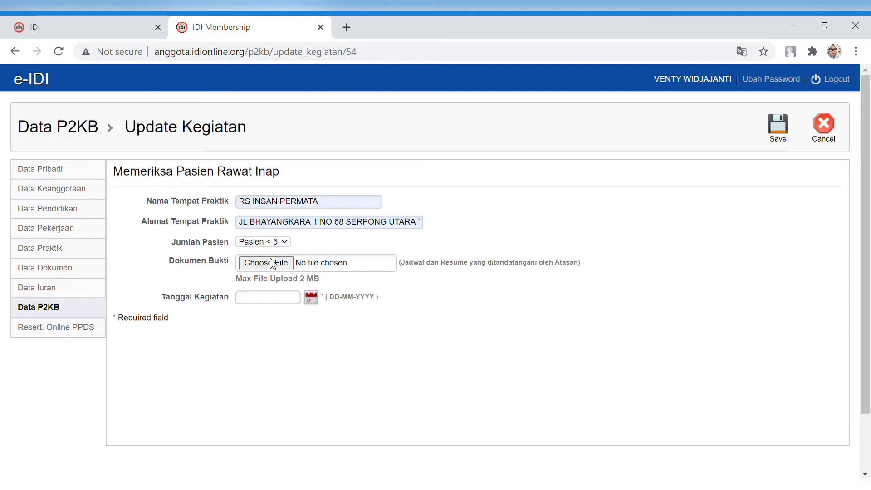
{"action": "key", "text": "Down"}
{"action": "left_click", "coordinate": [275, 267]}
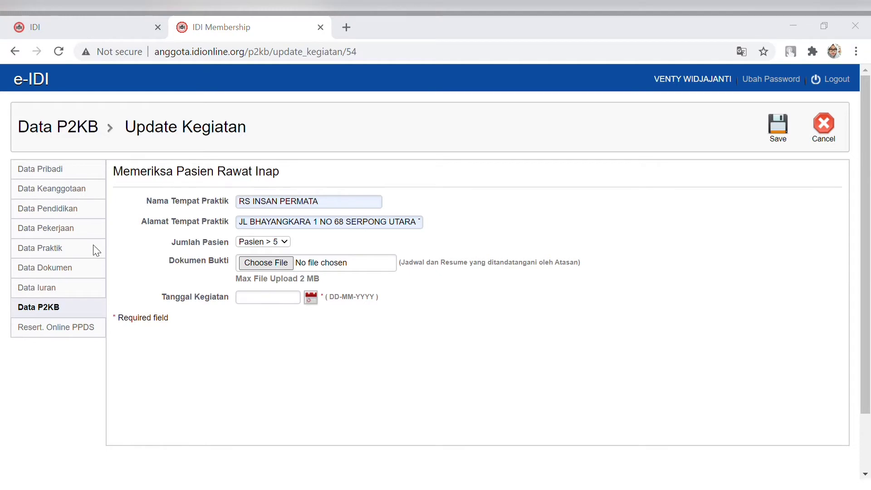
{"action": "left_click", "coordinate": [419, 26]}
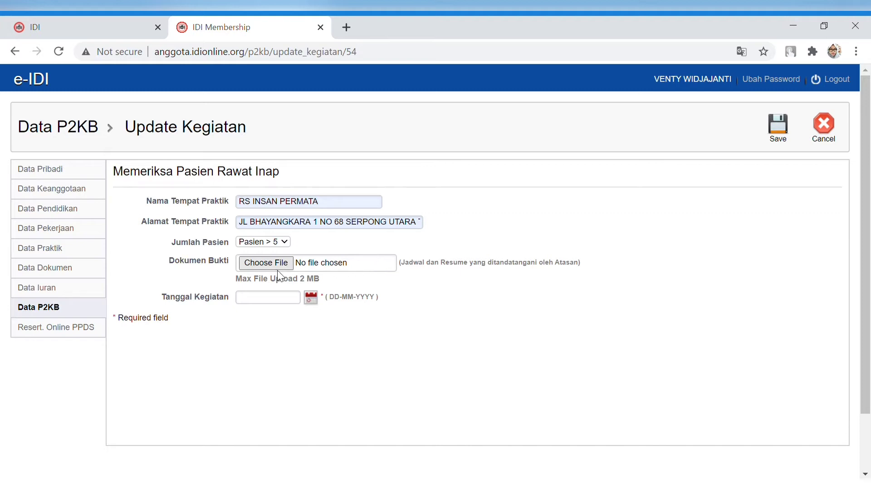
Set the inpatient activity's date to 02-03-2019 and save the entry
{"action": "left_click", "coordinate": [291, 305]}
{"action": "type", "text": "02-03-2019"}
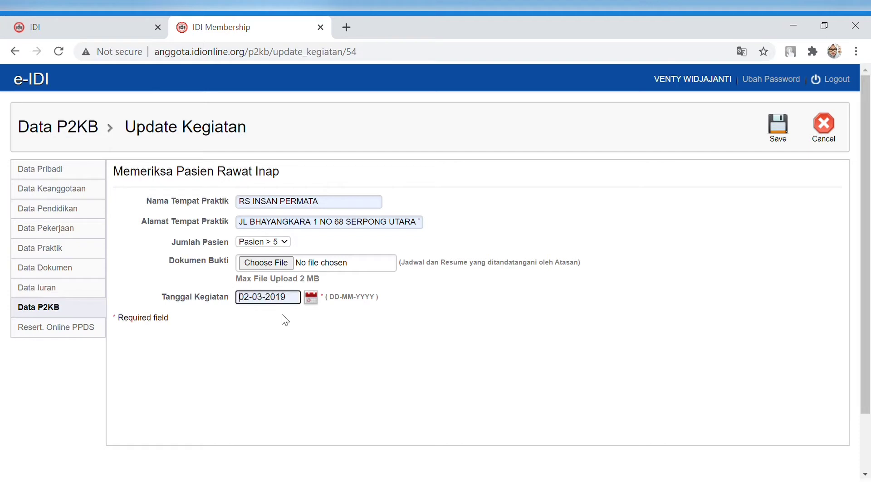
{"action": "key", "text": "End"}
{"action": "left_click", "coordinate": [777, 143]}
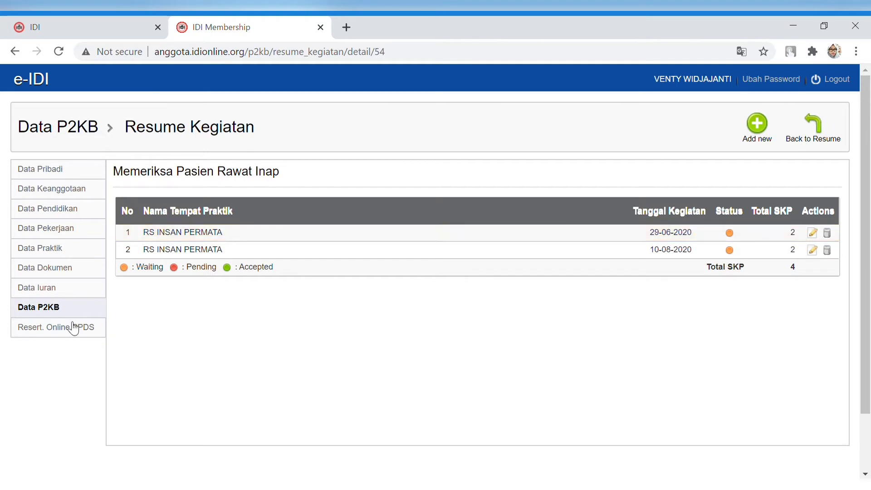
Reopen the activity list from the P2KB dashboard and review the Ranah Profesional and Pengabdian Masyarakat Dan Profesi activities, returning to the start of the list
{"action": "left_click", "coordinate": [55, 309]}
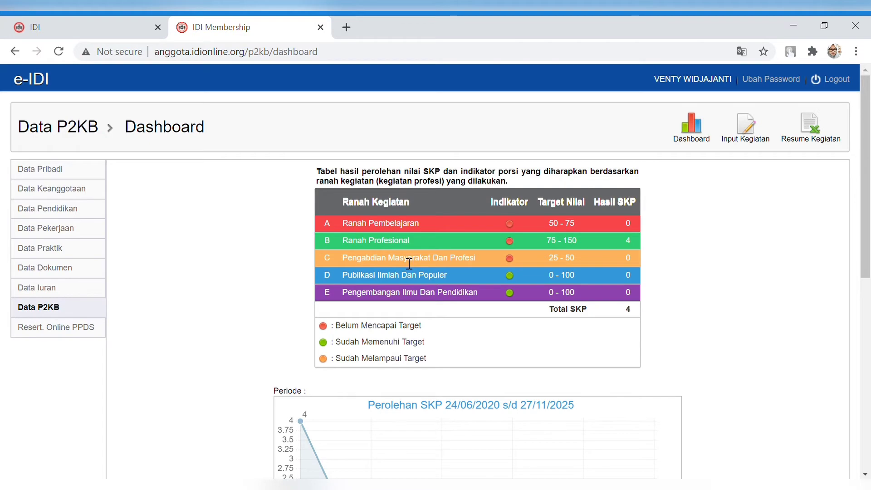
{"action": "left_click", "coordinate": [755, 137]}
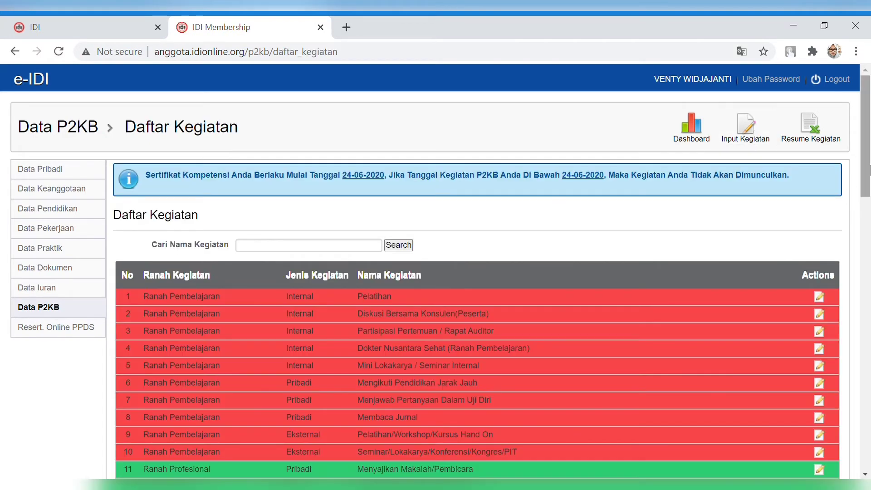
{"action": "left_click_drag", "start_coordinate": [868, 170], "coordinate": [868, 303]}
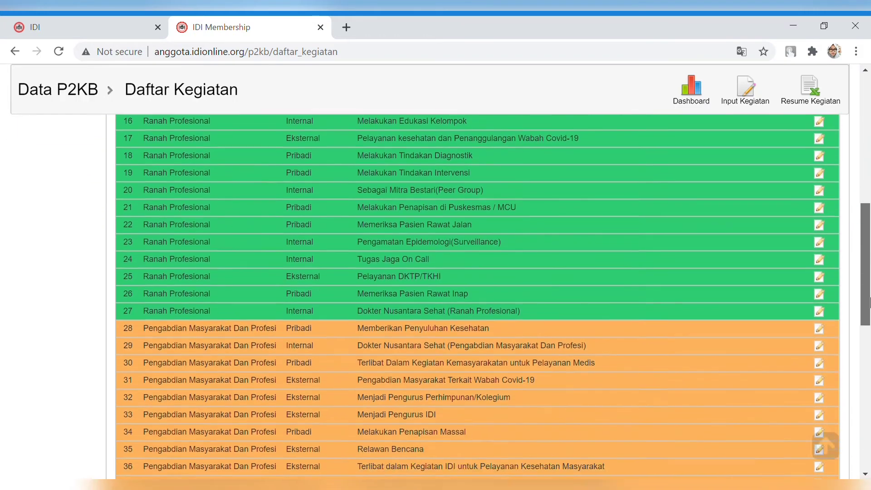
{"action": "scroll", "coordinate": [760, 299], "scroll_direction": "down", "scroll_amount": 1}
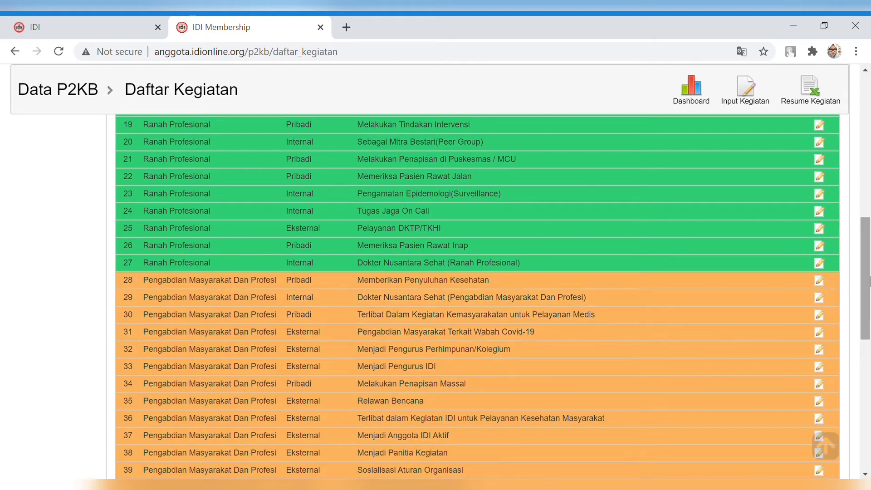
{"action": "left_click_drag", "start_coordinate": [865, 280], "coordinate": [870, 301]}
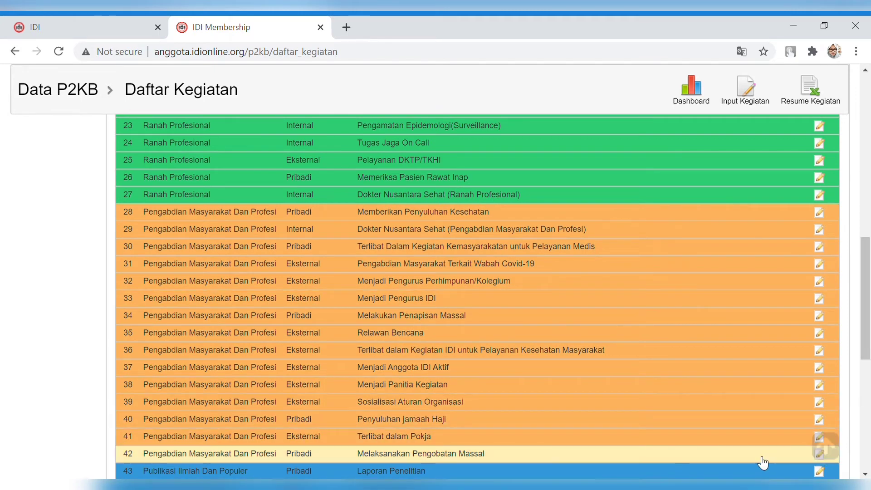
{"action": "left_click", "coordinate": [825, 446]}
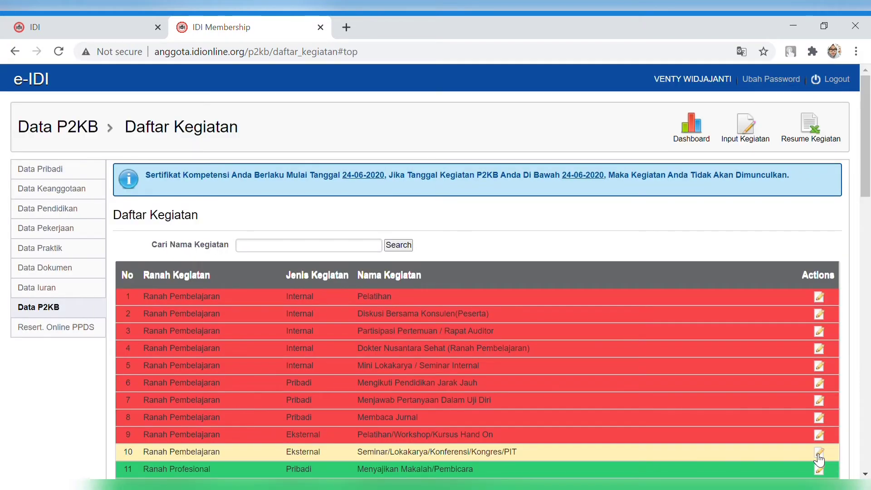
Open the Melaksanakan Pengobatan Massal activity for entry, with BAKTI SOSIAL as its name and TPQ AN NUR TANGERANG as its location
{"action": "left_click_drag", "start_coordinate": [865, 146], "coordinate": [866, 320]}
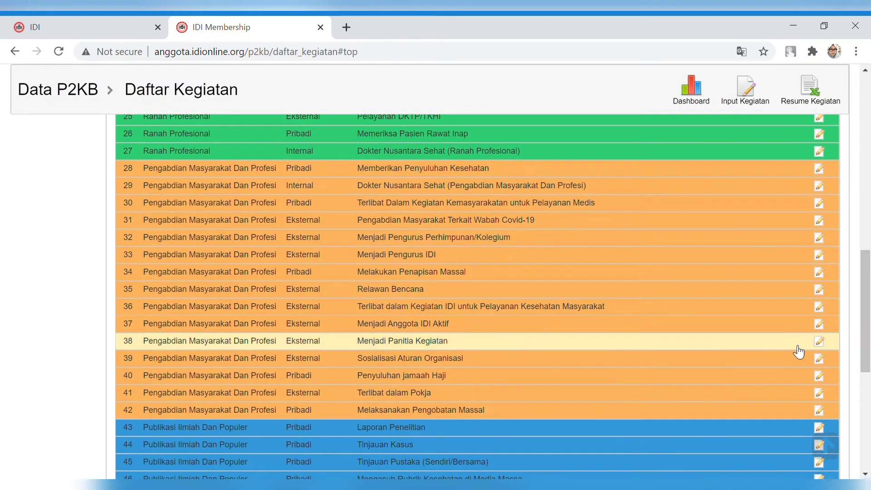
{"action": "left_click", "coordinate": [820, 411]}
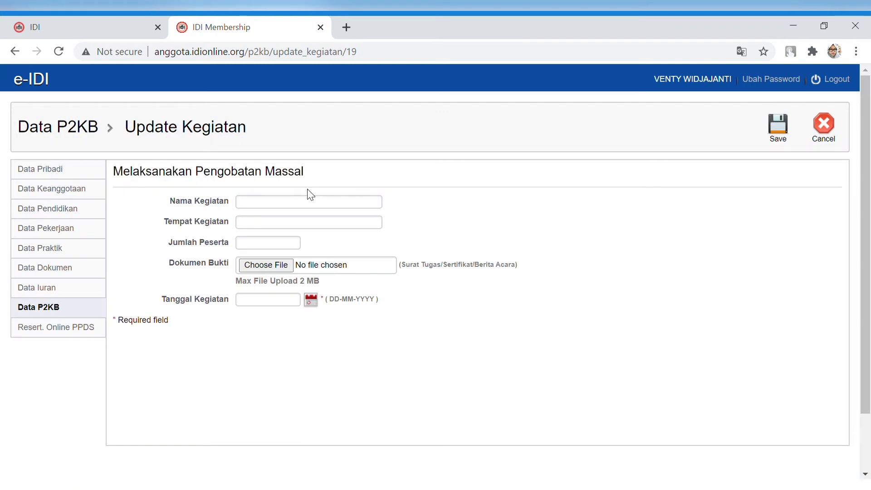
{"action": "left_click", "coordinate": [315, 203]}
{"action": "left_click", "coordinate": [307, 224]}
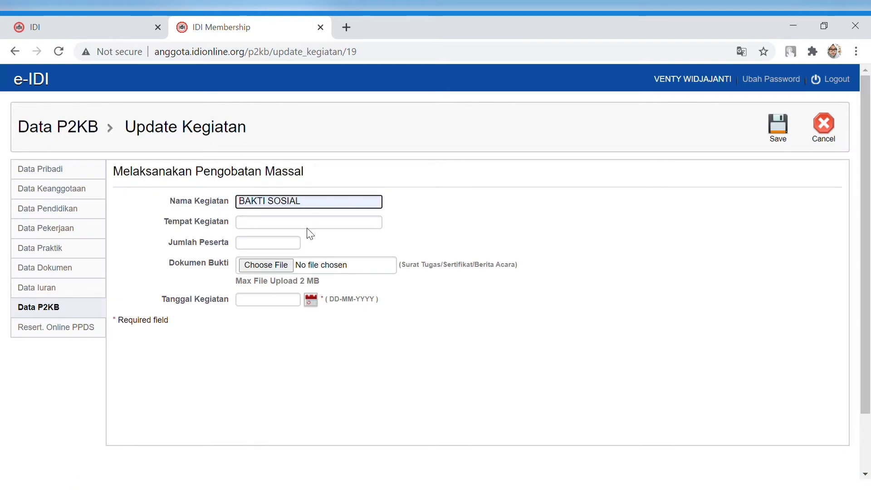
{"action": "left_click", "coordinate": [310, 227]}
{"action": "left_click", "coordinate": [311, 246]}
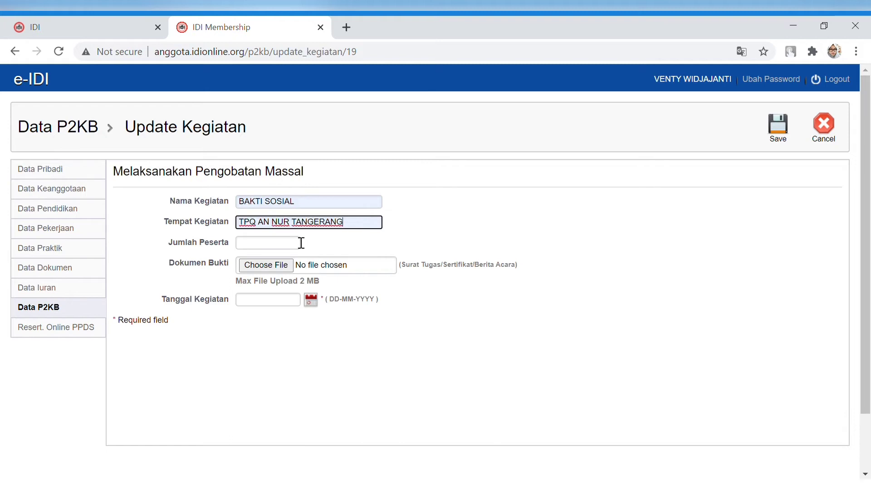
Set Jumlah Peserta to 20, and open the Dokumen Bukti file selection and leave it without choosing a file
{"action": "left_click", "coordinate": [270, 248]}
{"action": "type", "text": "20"}
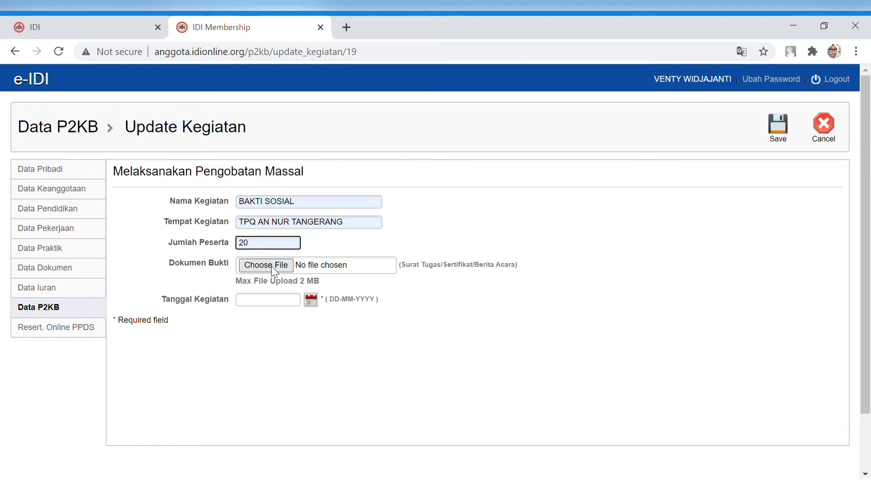
{"action": "left_click", "coordinate": [271, 265]}
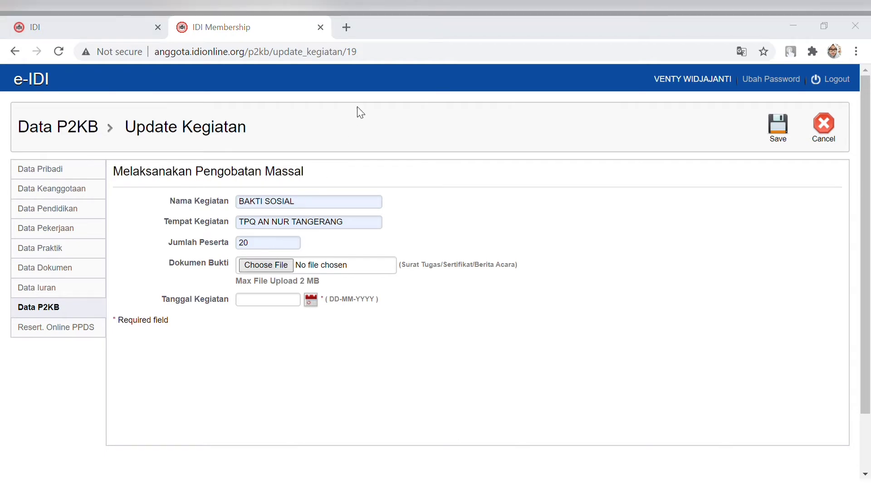
{"action": "left_click", "coordinate": [418, 23]}
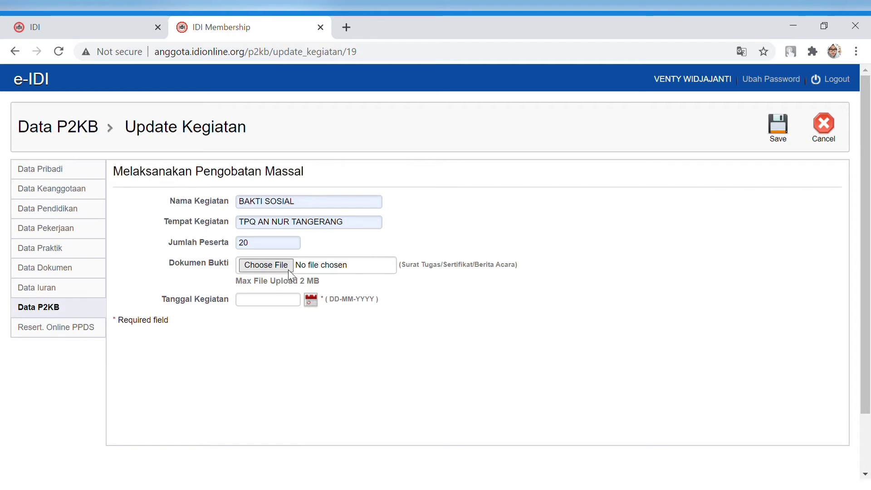
Set the mass treatment activity's date to 02-03-2019 and save the entry
{"action": "left_click", "coordinate": [283, 299]}
{"action": "type", "text": "02-03-2019"}
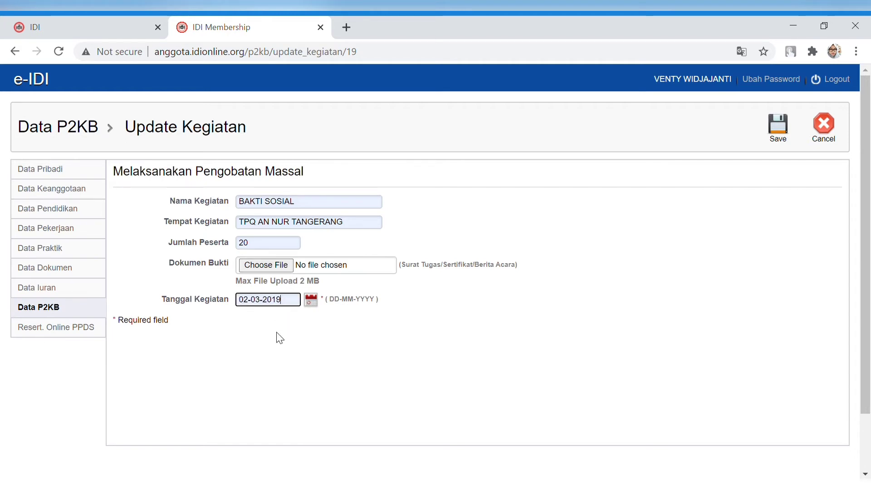
{"action": "left_click", "coordinate": [792, 142]}
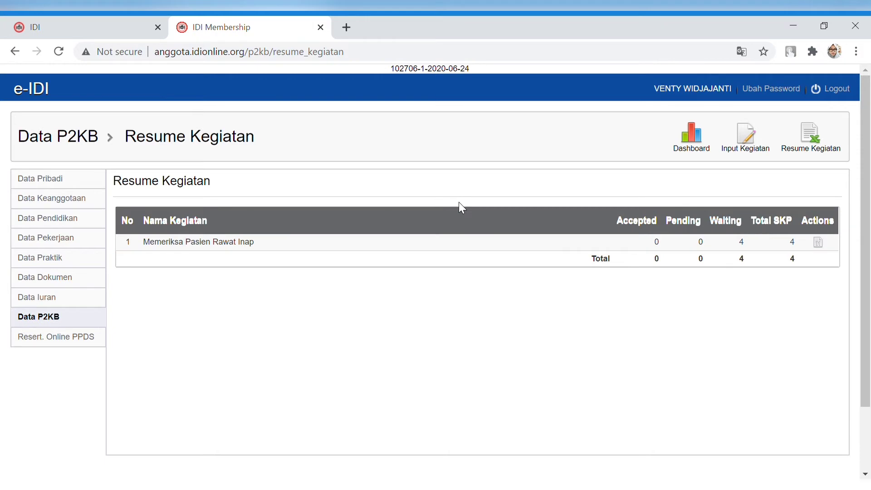
Review the Data P2KB dashboard and Resume Kegiatan, including the SKP table, yearly graph and pie chart
{"action": "left_click", "coordinate": [57, 319]}
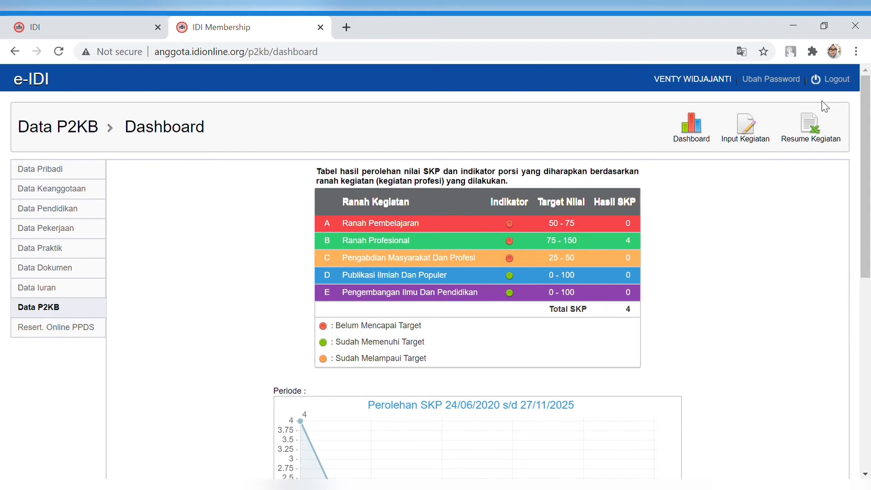
{"action": "left_click", "coordinate": [813, 136]}
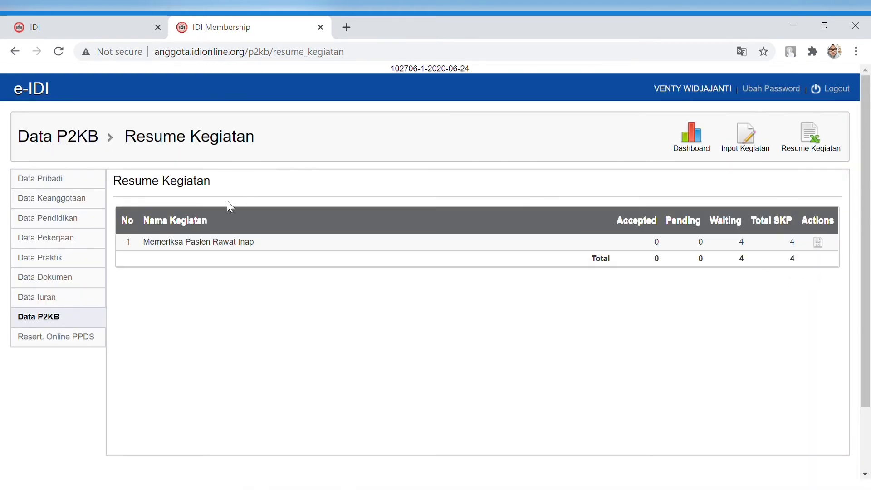
{"action": "left_click", "coordinate": [83, 316]}
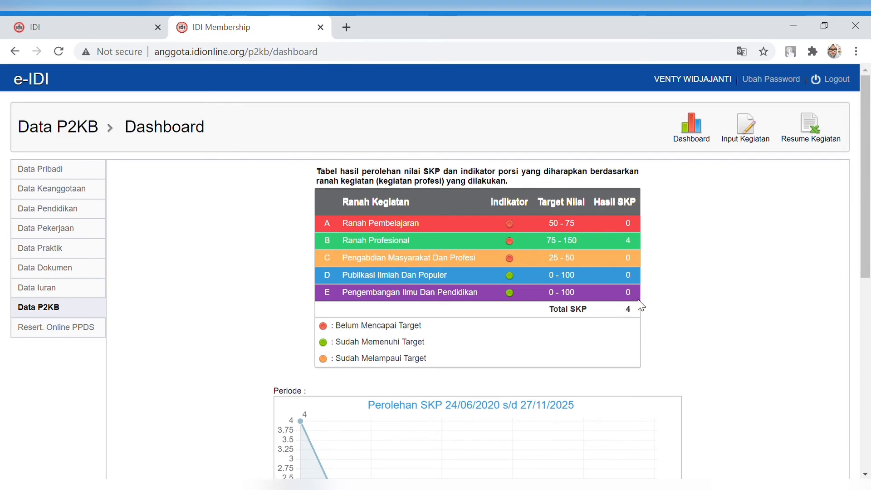
{"action": "left_click_drag", "start_coordinate": [869, 134], "coordinate": [868, 318]}
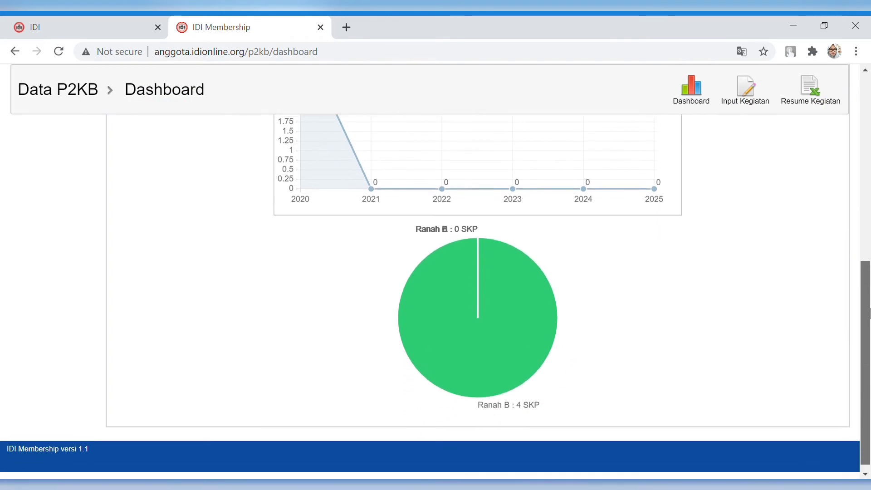
{"action": "scroll", "coordinate": [474, 203], "scroll_direction": "up", "scroll_amount": 8}
{"action": "scroll", "coordinate": [493, 210], "scroll_direction": "up", "scroll_amount": 1}
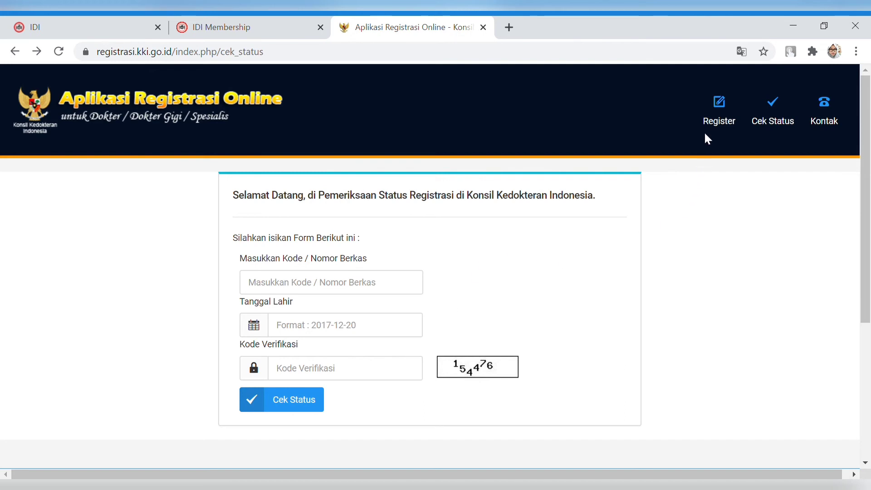
View the Register access form and the Cek Status form on the KKI online registration site
{"action": "left_click", "coordinate": [726, 127]}
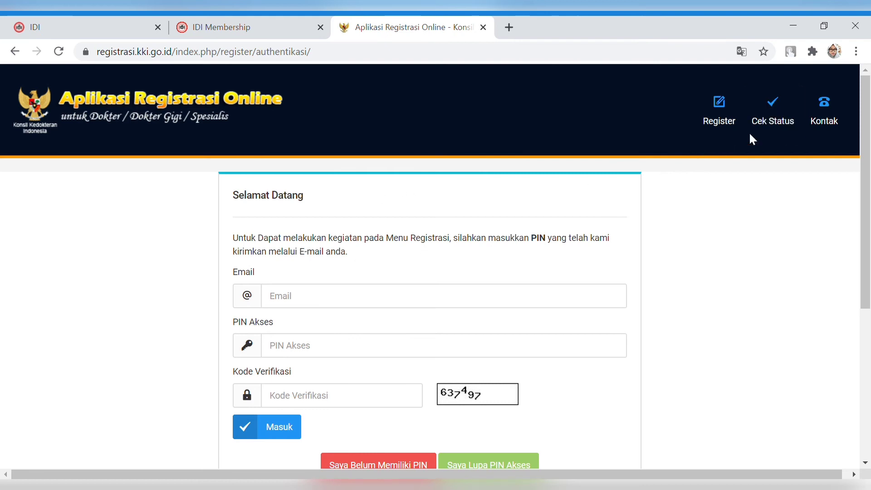
{"action": "left_click", "coordinate": [791, 131]}
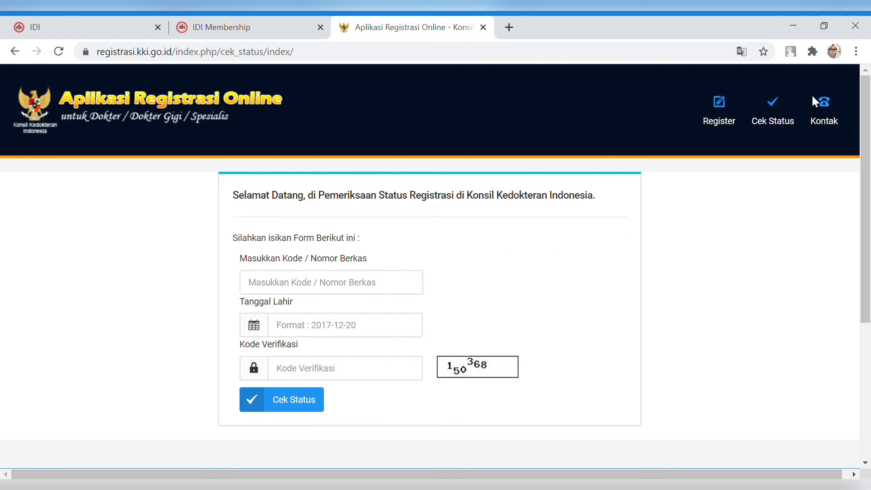
Switch to the IDI Cabang Tangerang website and open its Download page
{"action": "key", "text": "ctrl+Tab"}
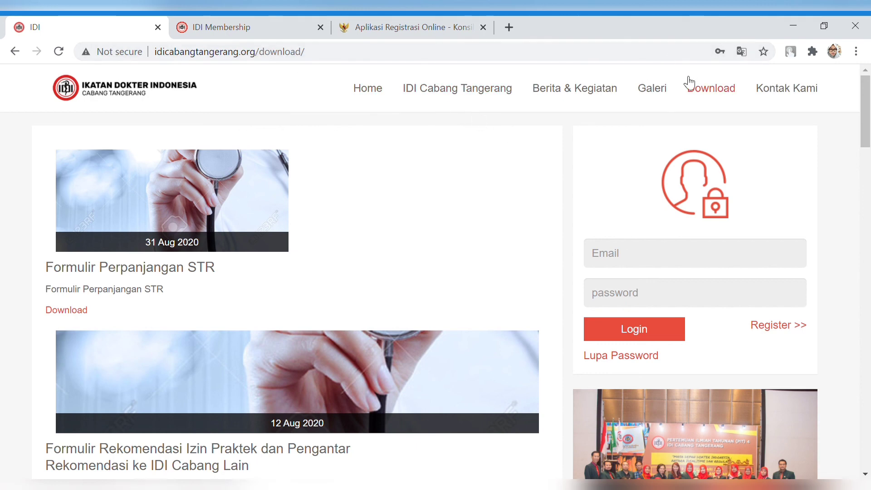
{"action": "left_click", "coordinate": [698, 94]}
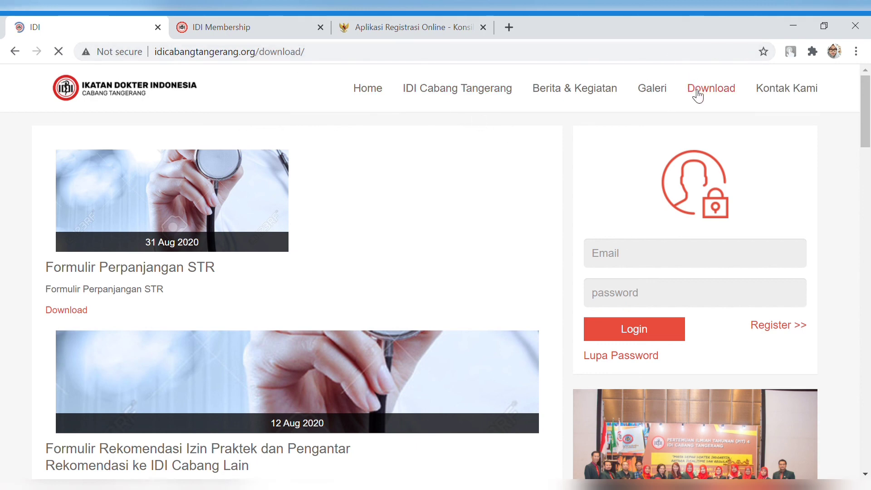